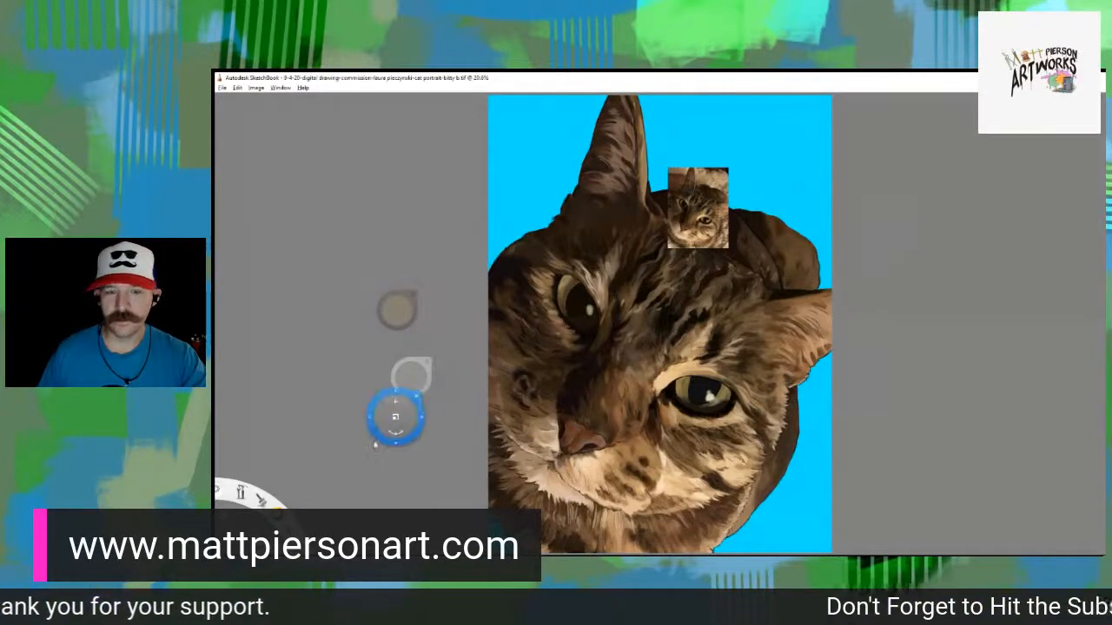
Move the small reference photo from behind the head onto the cat's forehead, and nudge it closer to the fur being painted.
drag(751, 312, 727, 410)
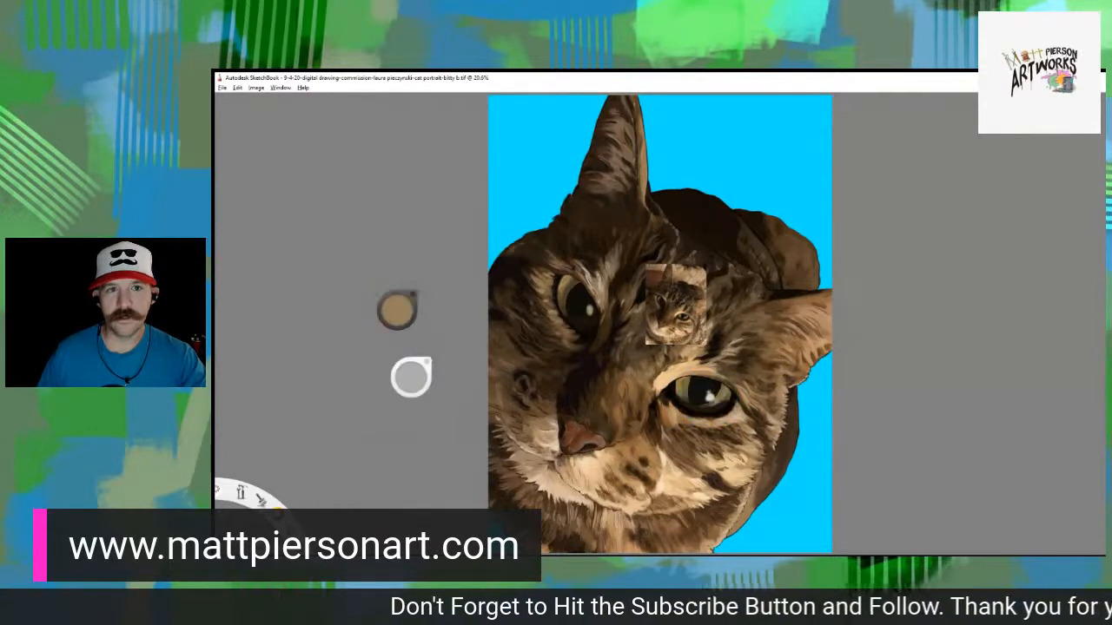
scroll(752, 287, up, 2)
scroll(766, 235, up, 2)
drag(832, 320, 668, 297)
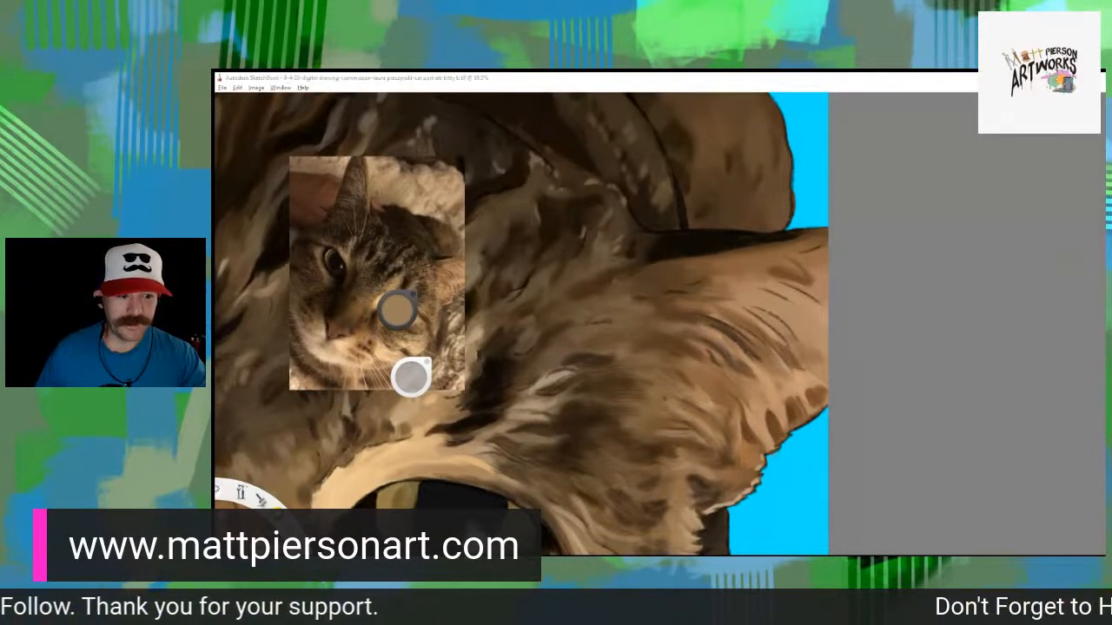
key(space)
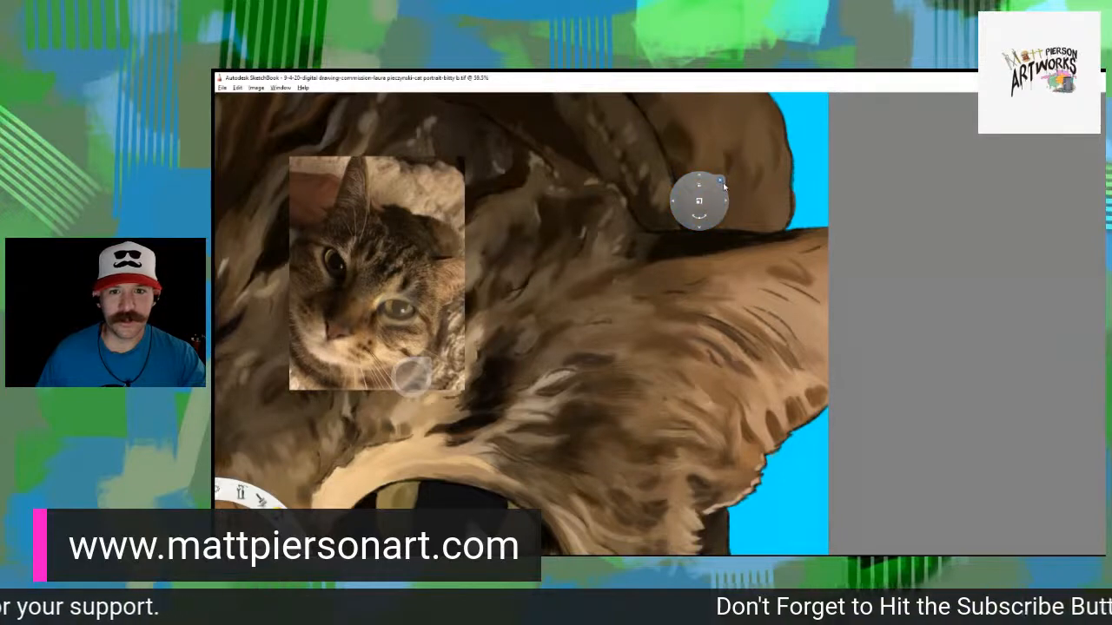
key(space)
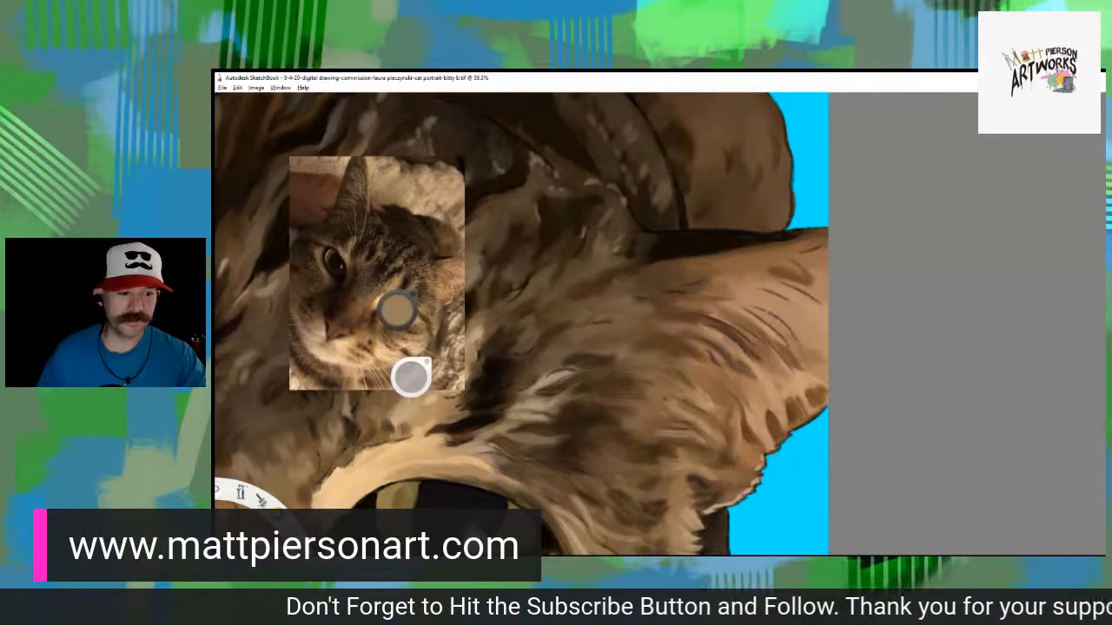
key(ctrl+alt)
drag(582, 311, 608, 340)
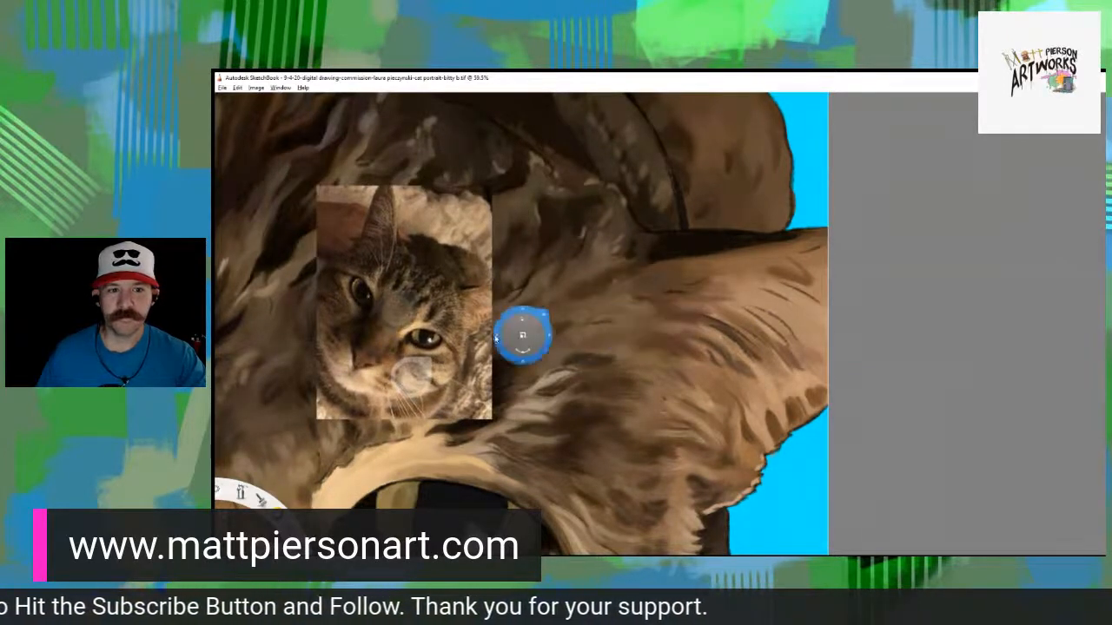
click(529, 301)
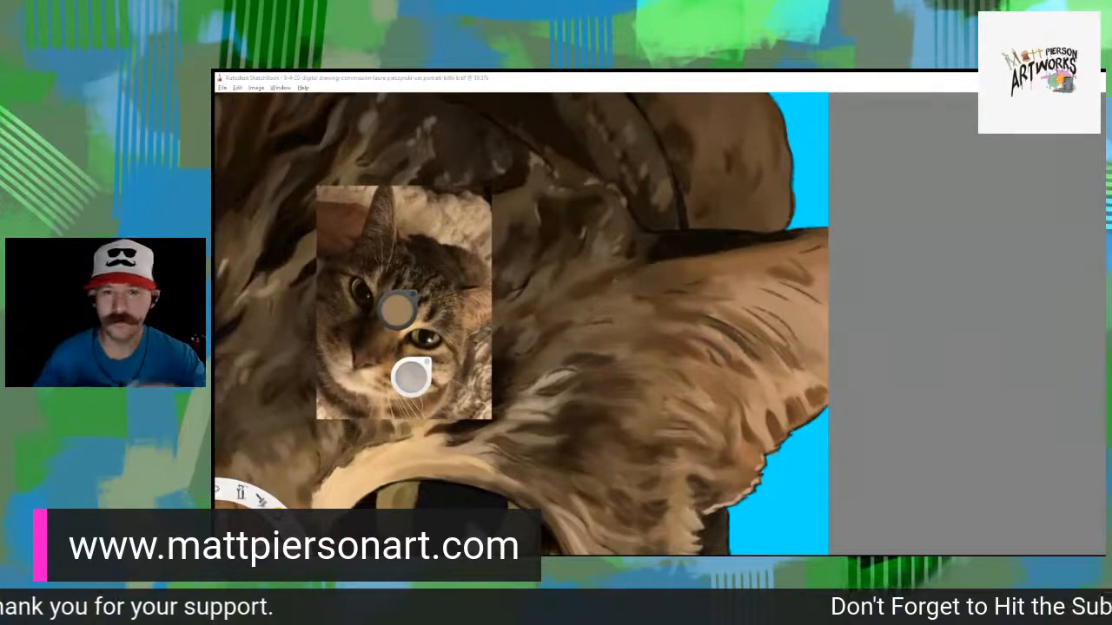
click(356, 83)
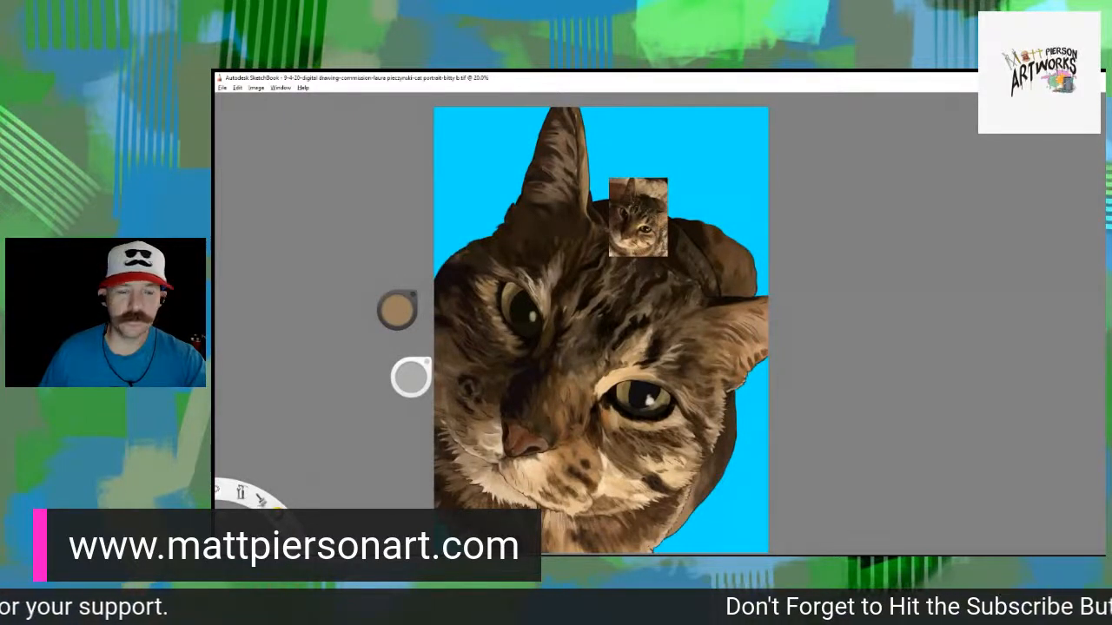
Place the reference photo on the forehead between the eyes, beside the fur area near the folded ear.
key(v)
mouse_move(644, 205)
mouse_down()
mouse_move(618, 300)
mouse_move(613, 287)
mouse_up()
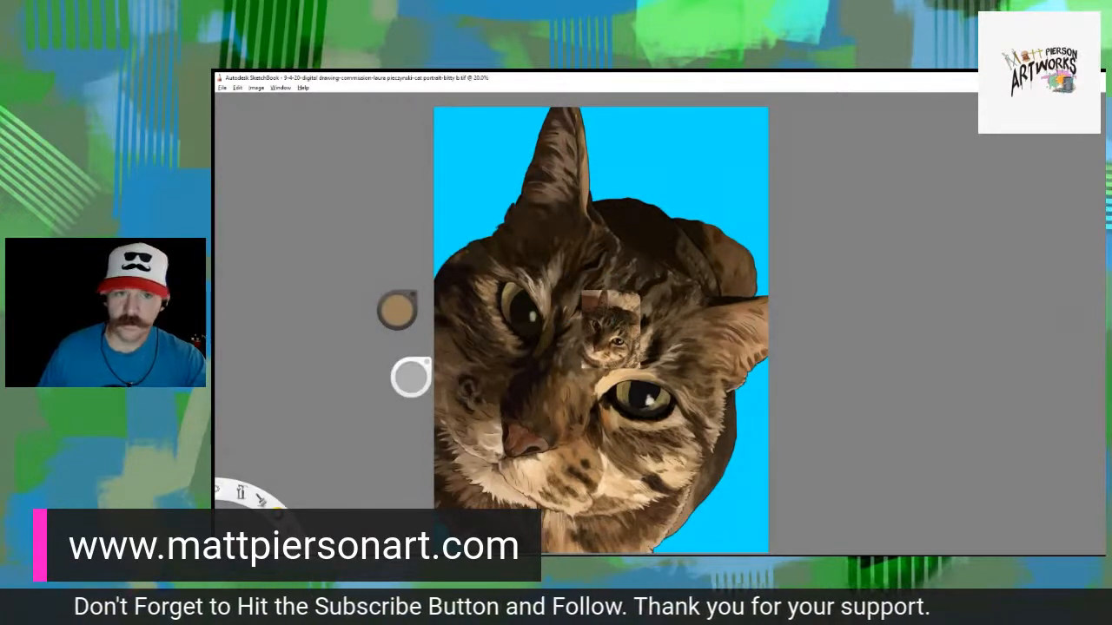
scroll(863, 398, up, 5)
scroll(487, 331, up, 2)
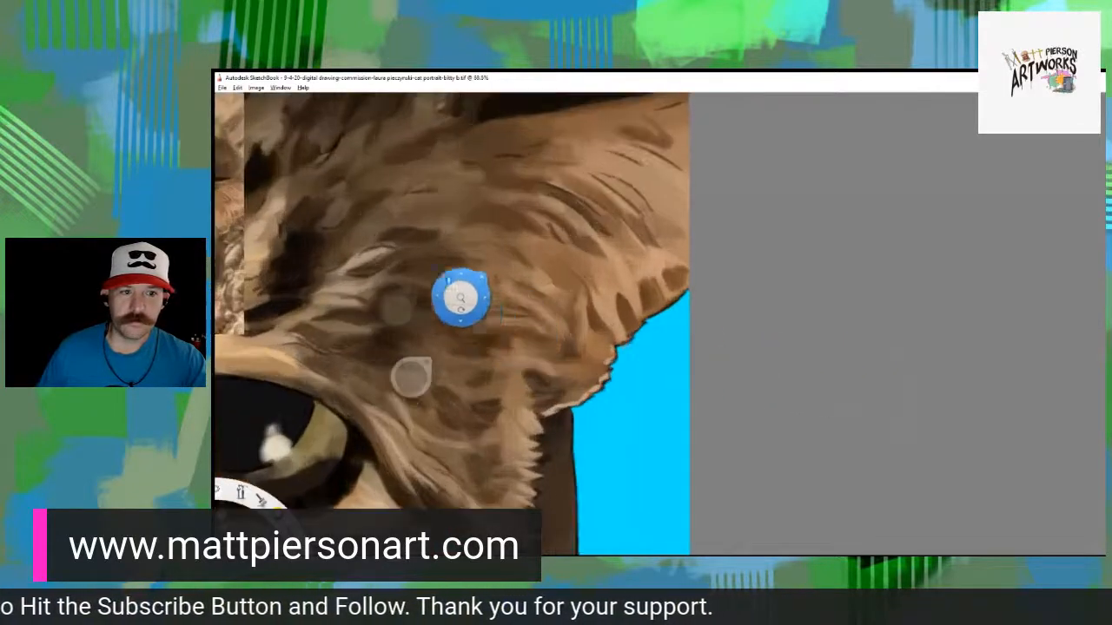
drag(447, 271, 636, 311)
scroll(637, 315, down, 3)
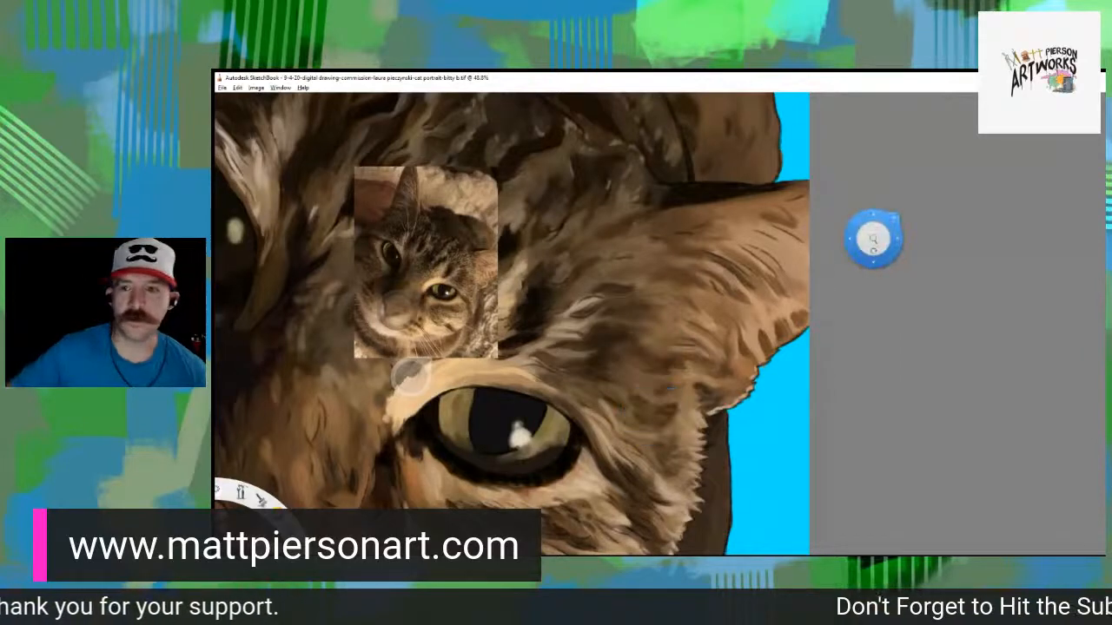
key(space)
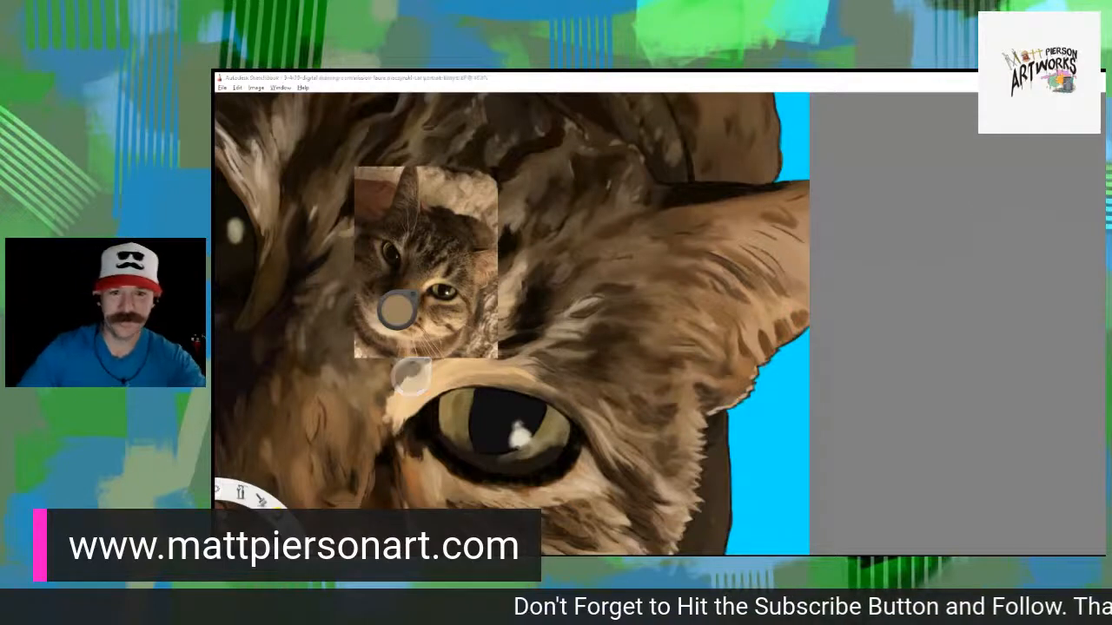
Sample the near-black shade from the dark crease beside the ear, turn the canvas upside down, and move the colour puck clear of the artwork.
alt+click(685, 192)
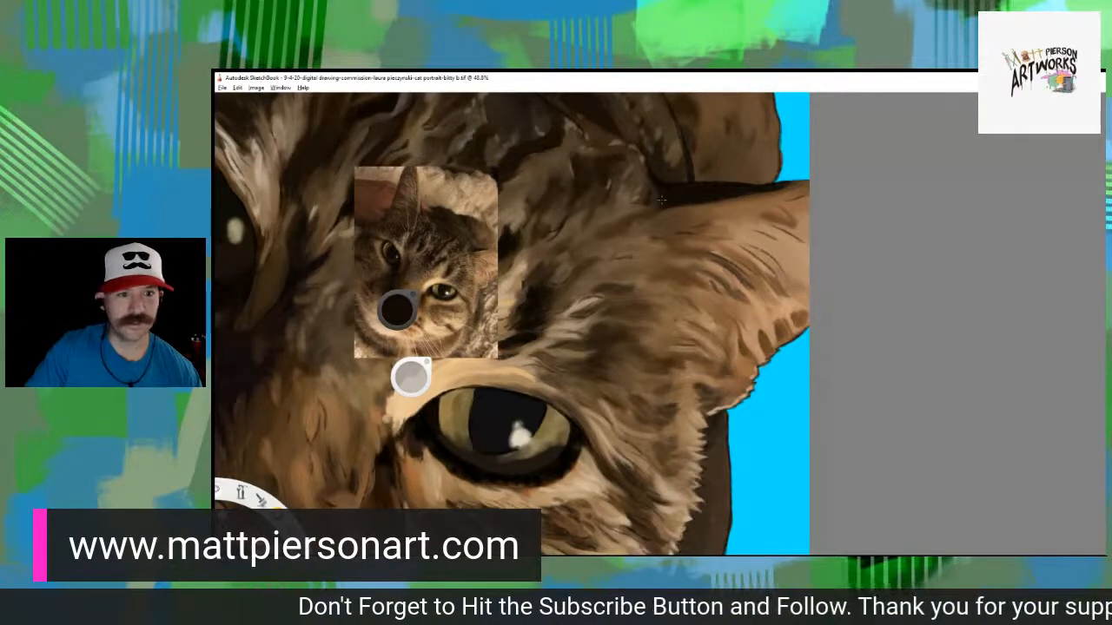
key(space)
mouse_move(507, 172)
mouse_down()
mouse_move(486, 195)
mouse_move(508, 478)
mouse_move(646, 540)
mouse_move(572, 521)
mouse_move(507, 476)
mouse_up()
key(space)
mouse_move(687, 380)
mouse_down()
mouse_move(645, 340)
mouse_move(606, 324)
mouse_up()
drag(651, 373, 595, 367)
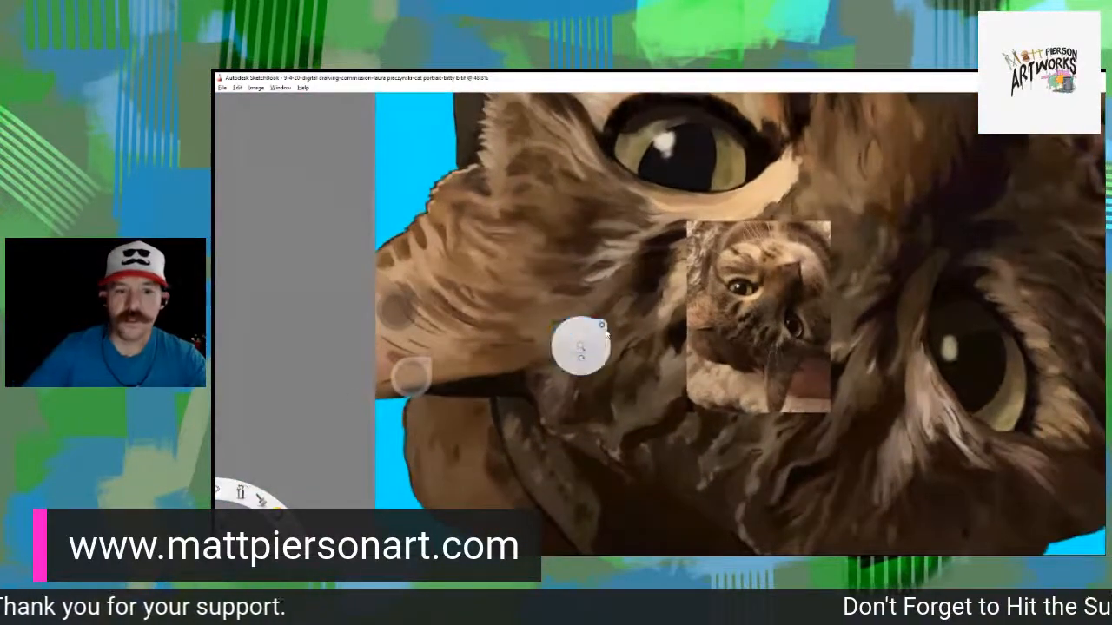
drag(588, 431, 614, 366)
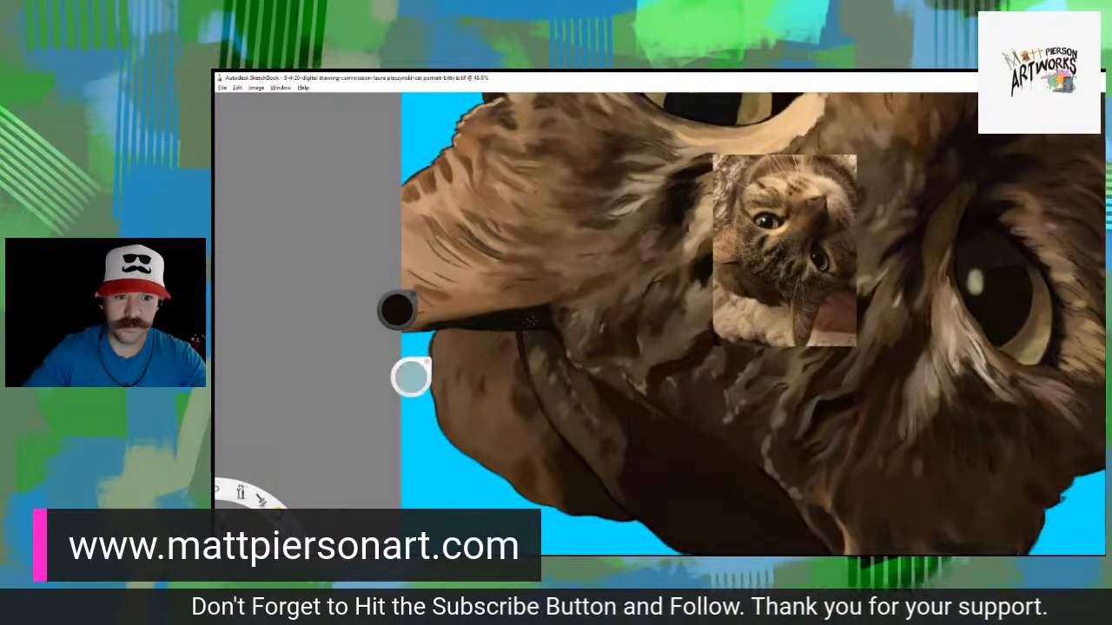
drag(396, 310, 341, 320)
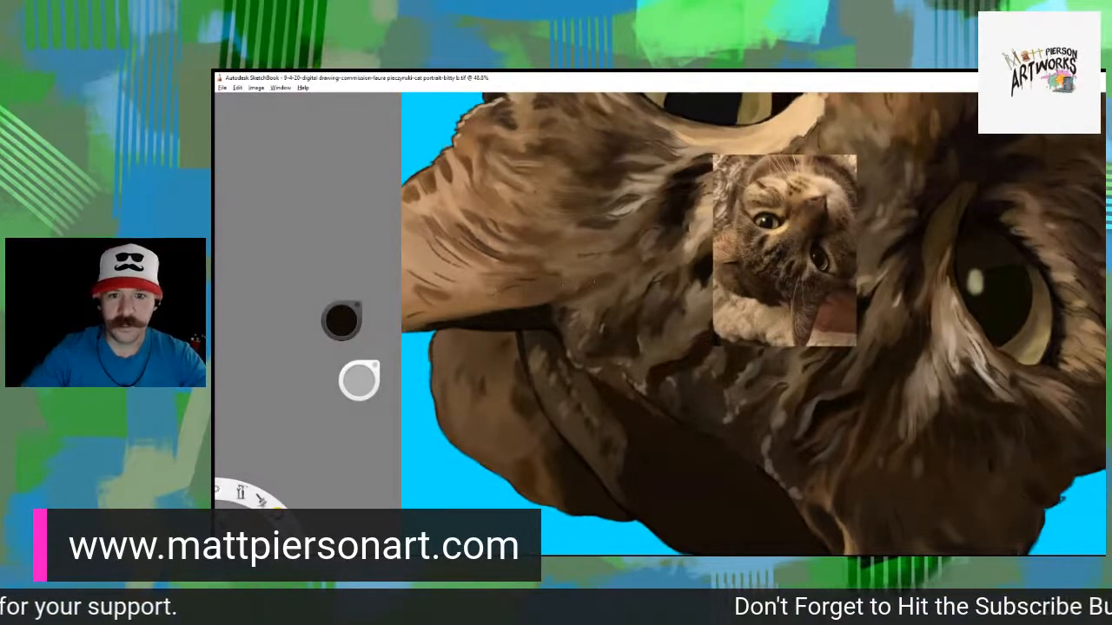
Adjust the brush colour to a dark brown for shading the fur at the base of the ear.
click(340, 325)
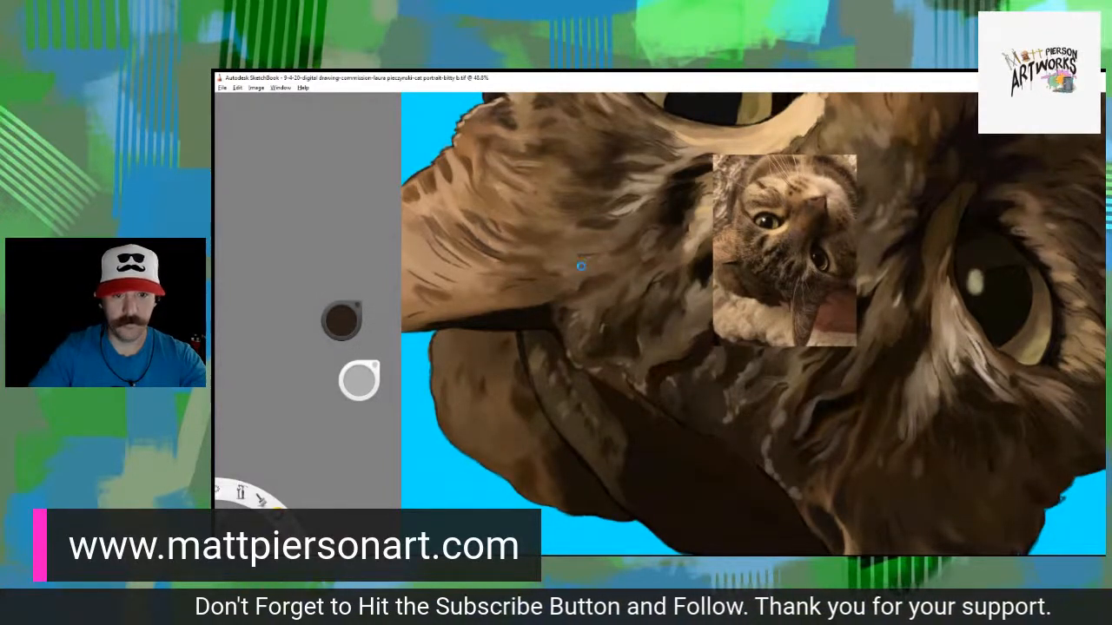
click(346, 331)
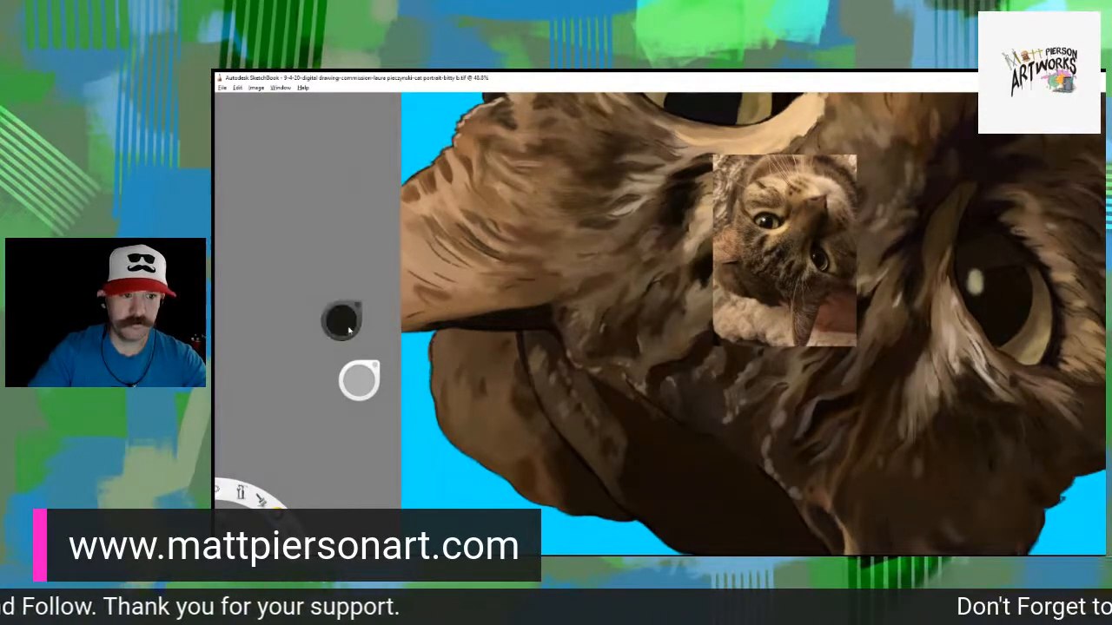
click(347, 331)
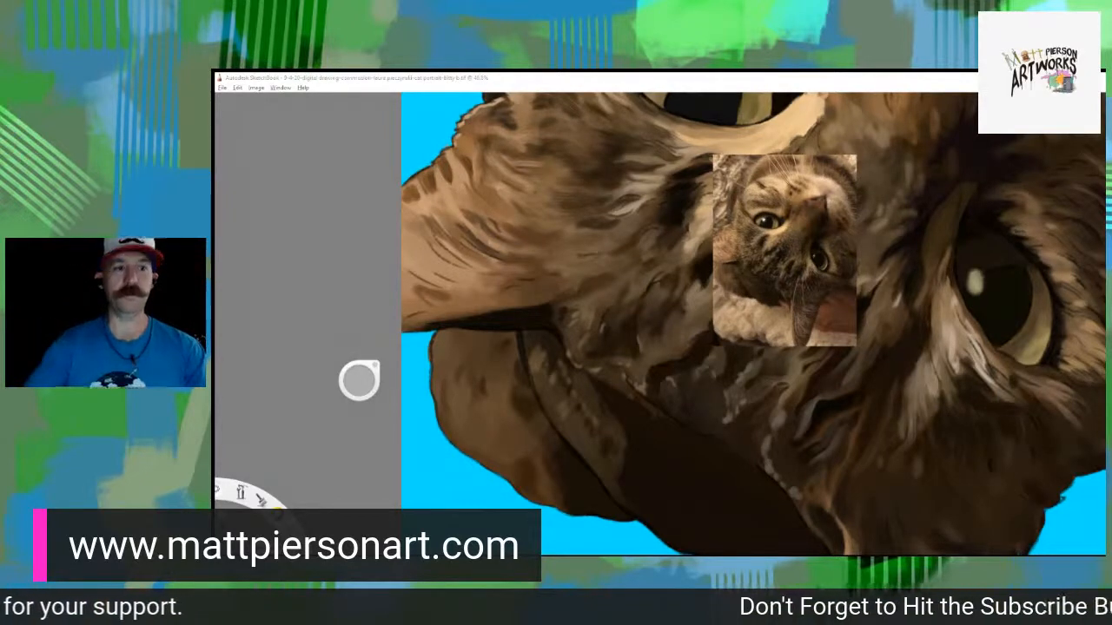
click(338, 290)
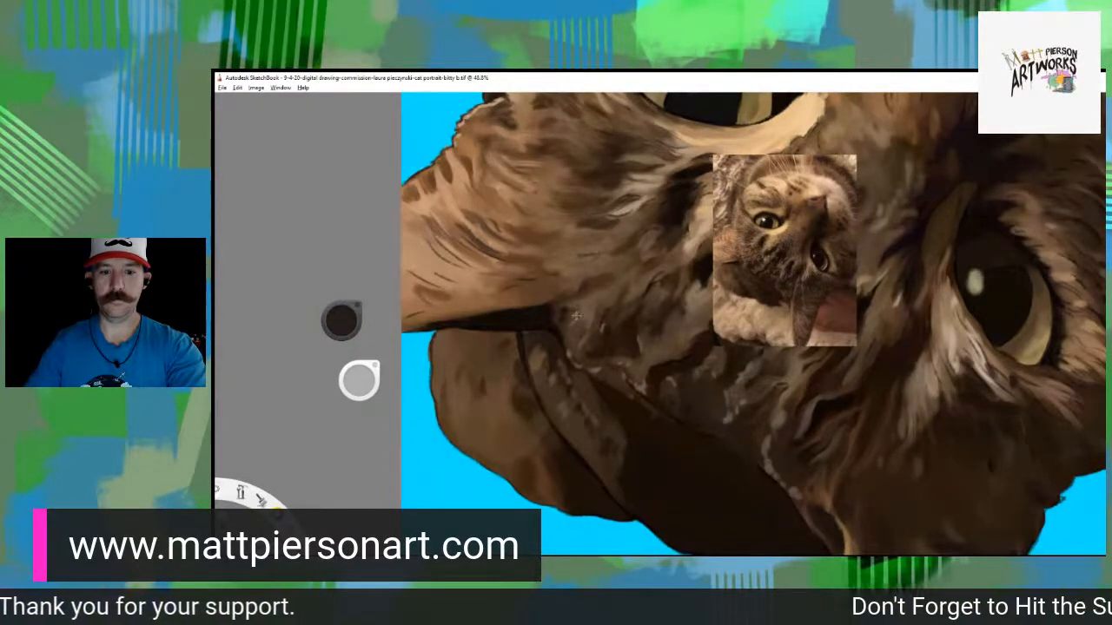
drag(361, 378, 366, 378)
drag(342, 324, 342, 326)
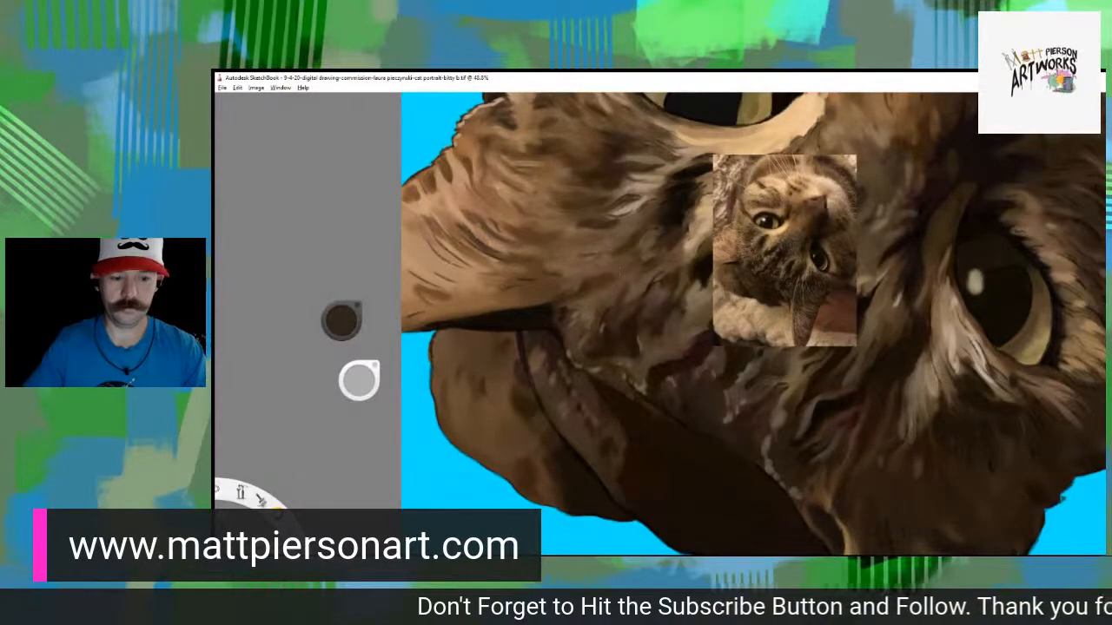
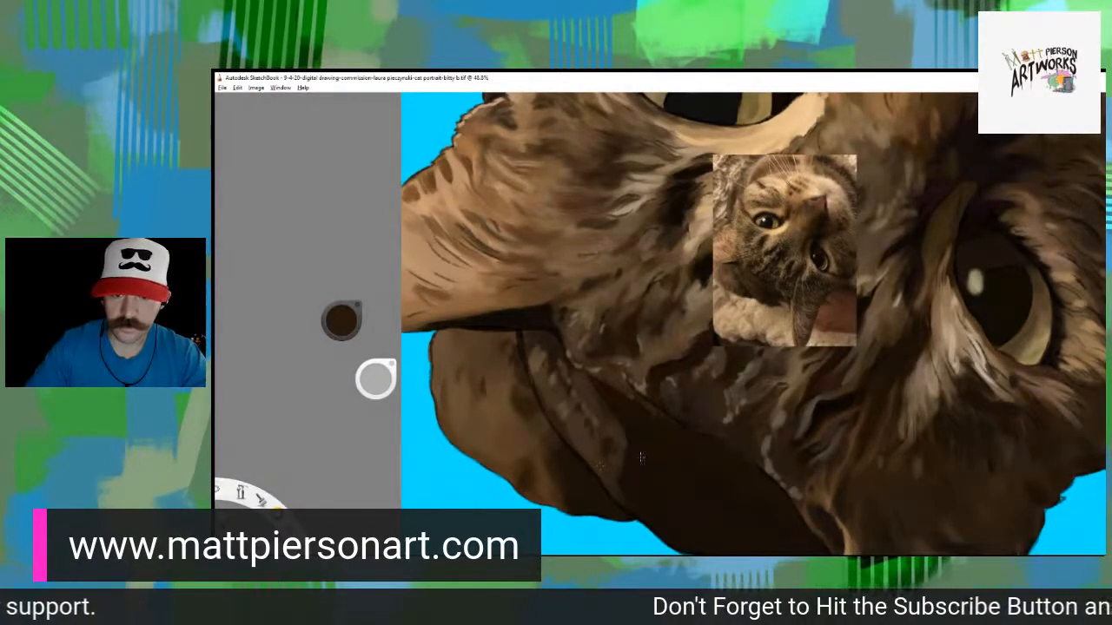
Paint lighter brown fur marks into the dark area behind the head, moving the brush puck off the artwork onto the blue background.
key(space)
drag(694, 446, 560, 371)
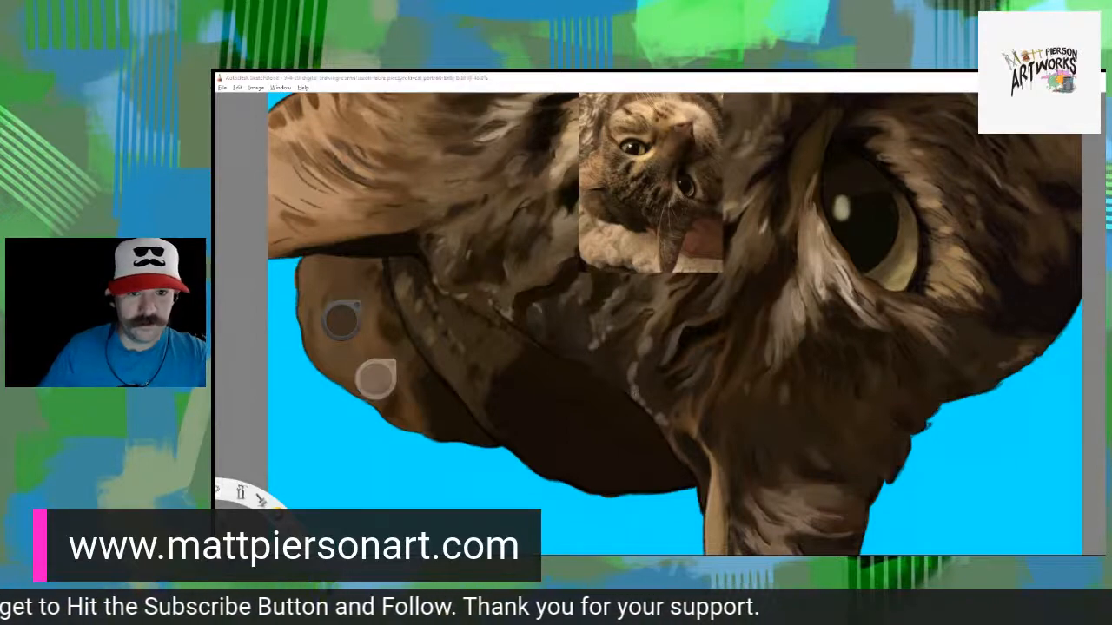
drag(375, 378, 340, 400)
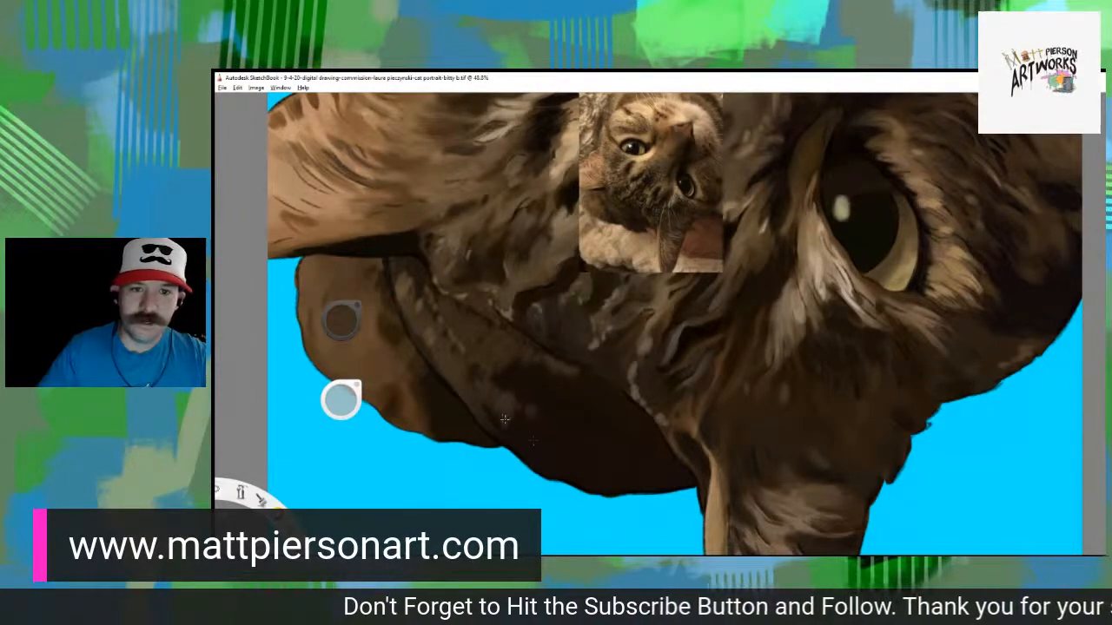
drag(341, 399, 315, 406)
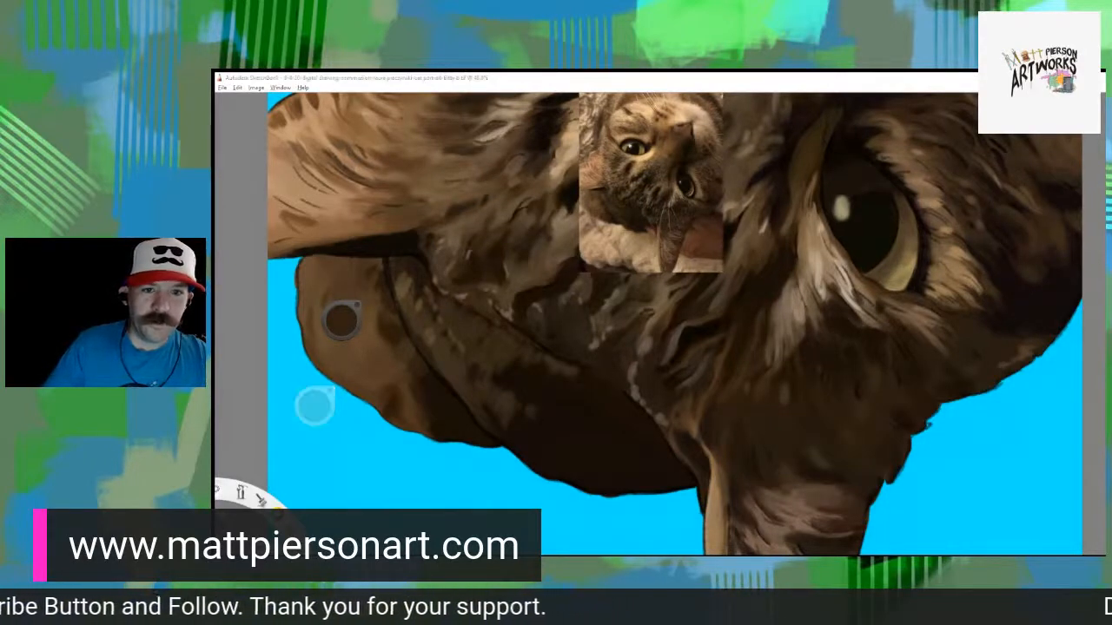
Sample a brown from the rounded body shape behind the ear and paint fur patches there, with the colour puck moved clear.
alt+click(307, 309)
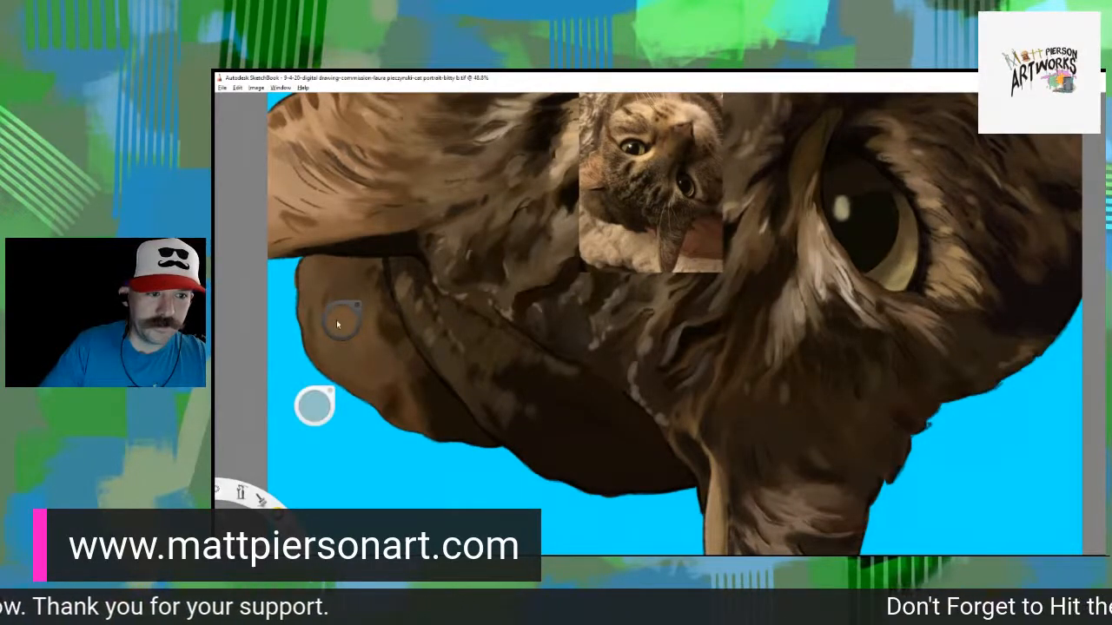
drag(338, 324, 365, 415)
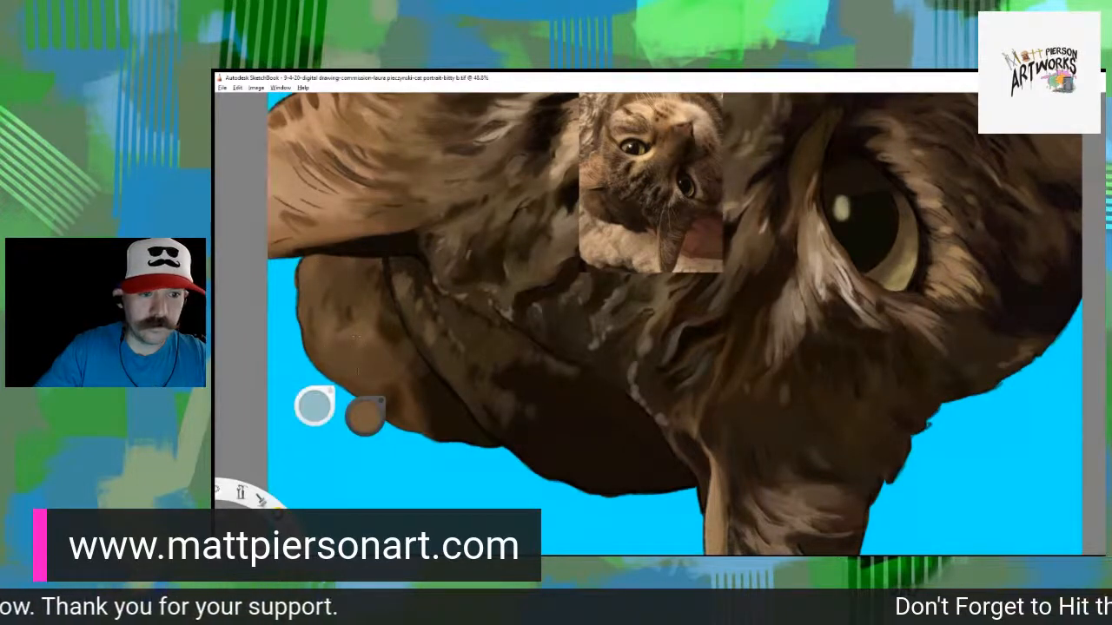
drag(365, 415, 354, 451)
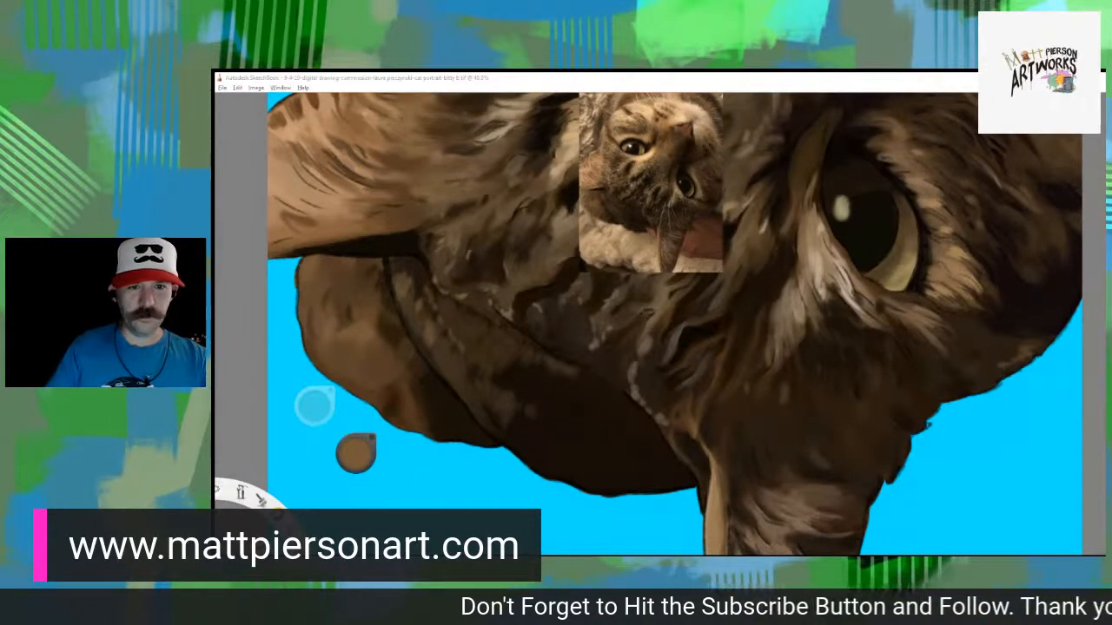
Adjust the brush colour through a darker shade to a medium brown for the body fur.
click(351, 463)
drag(355, 454, 362, 445)
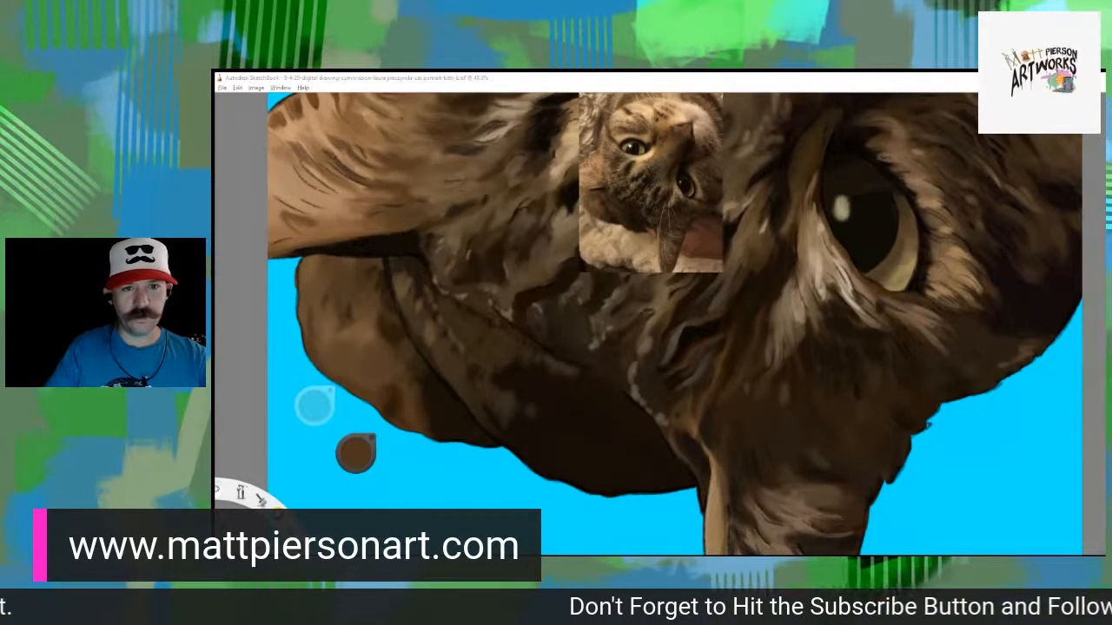
drag(355, 449, 379, 393)
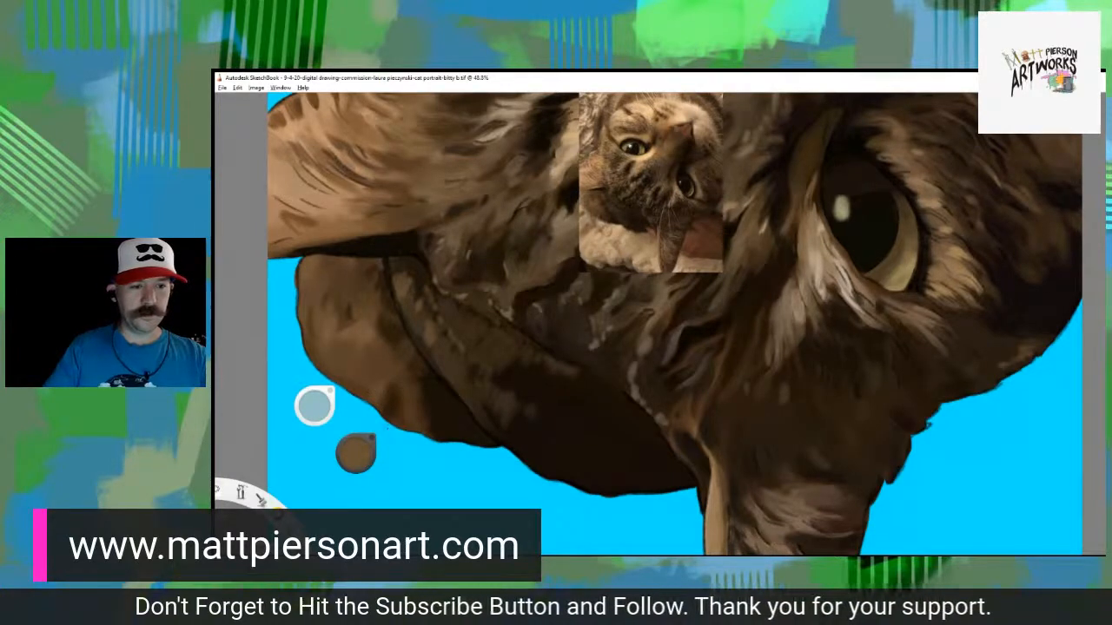